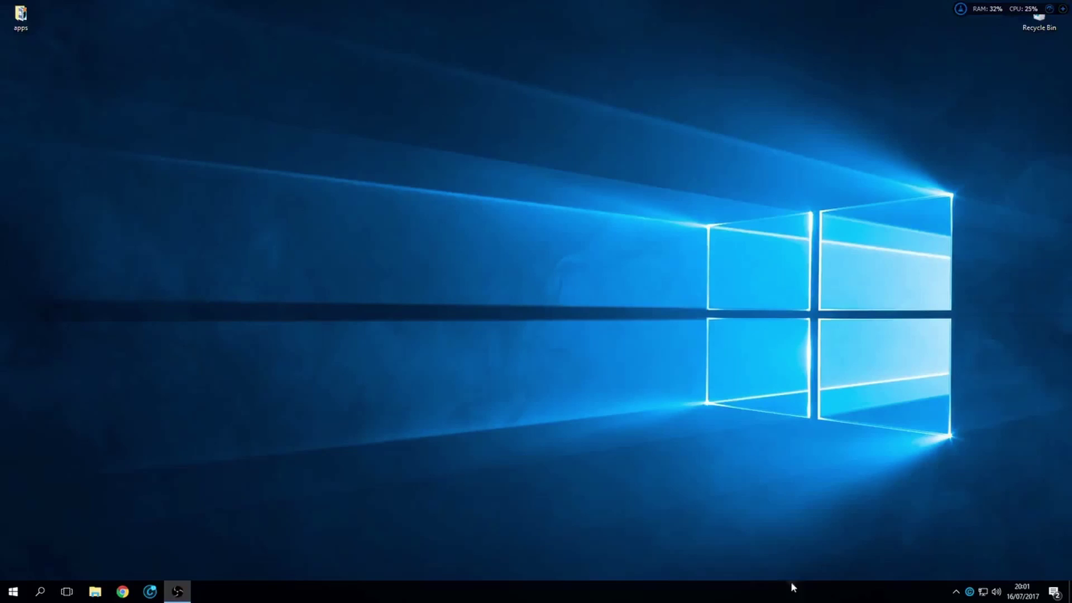
Open the Steam games library from the running background application.
{"action": "left_click", "coordinate": [955, 592]}
{"action": "right_click", "coordinate": [951, 569]}
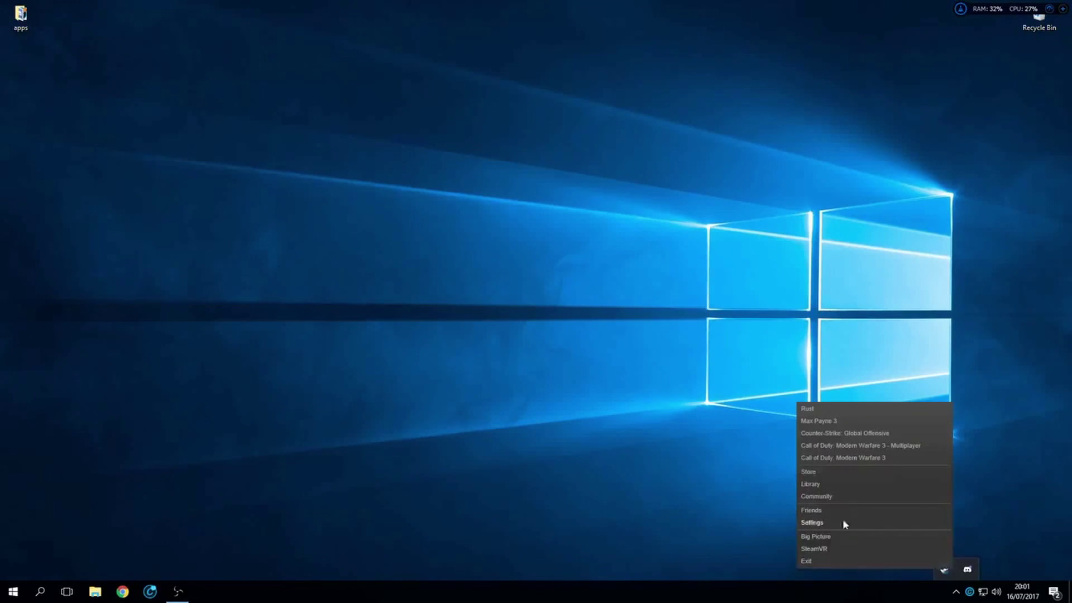
{"action": "left_click", "coordinate": [829, 484]}
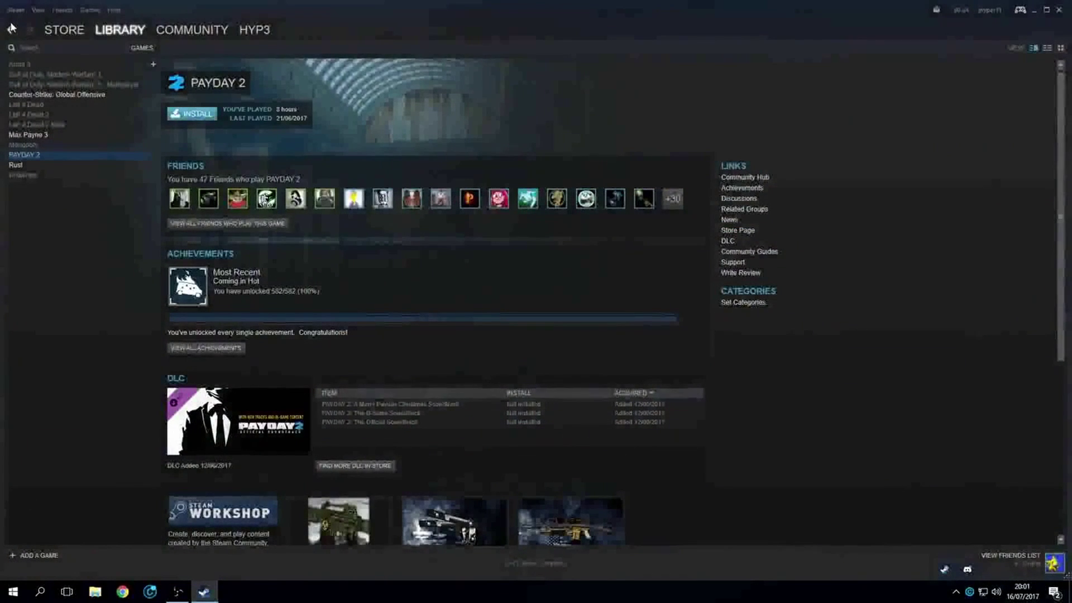
Open the Steam settings and go to the Downloads options.
{"action": "left_click", "coordinate": [16, 9]}
{"action": "left_click", "coordinate": [29, 77]}
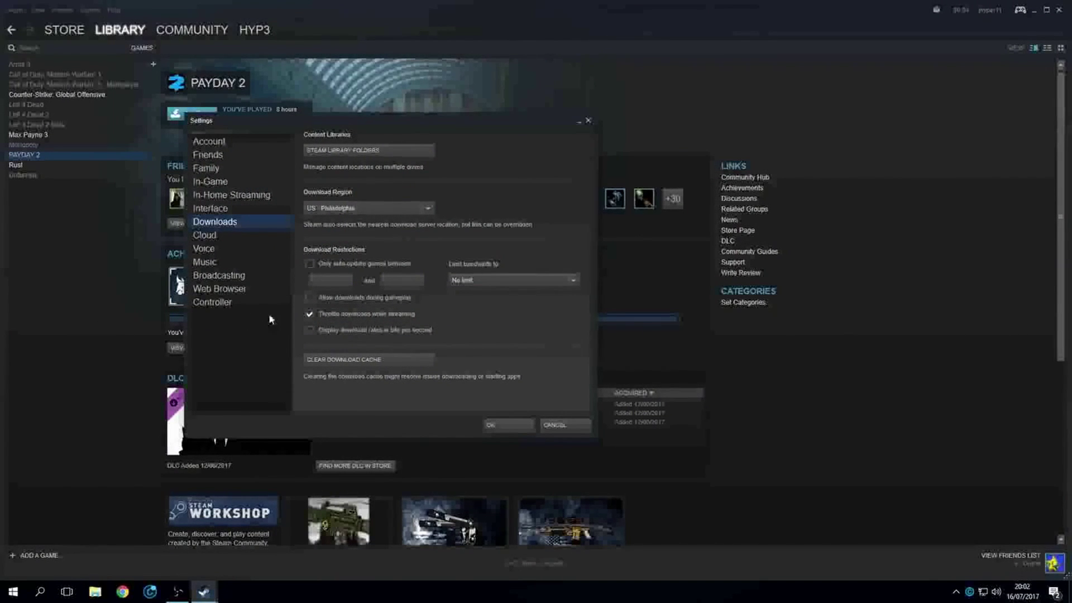
{"action": "left_click", "coordinate": [210, 141]}
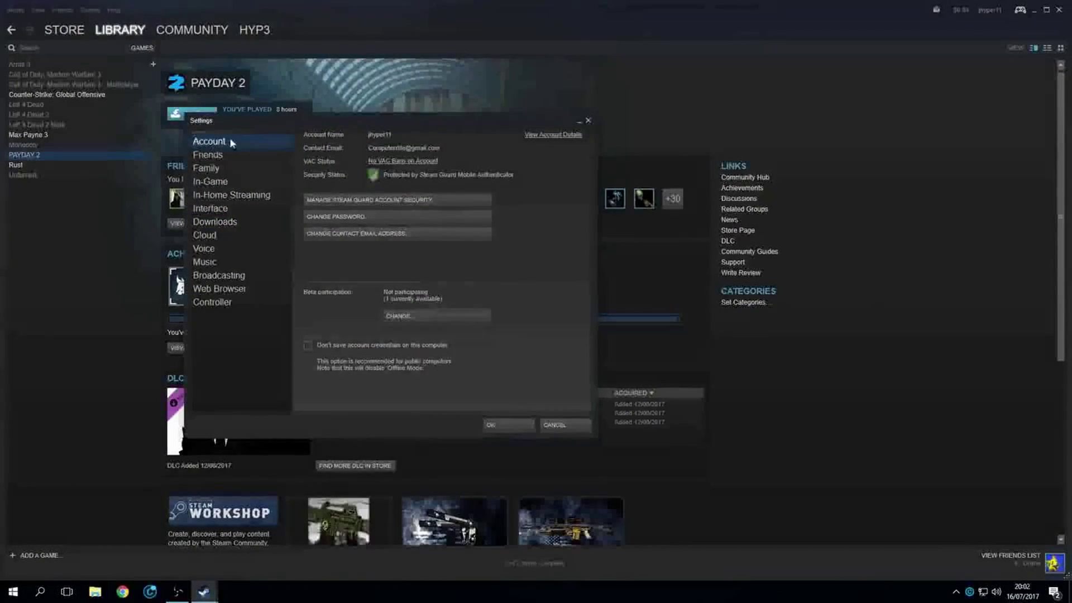
{"action": "left_click_drag", "start_coordinate": [228, 127], "coordinate": [302, 132]}
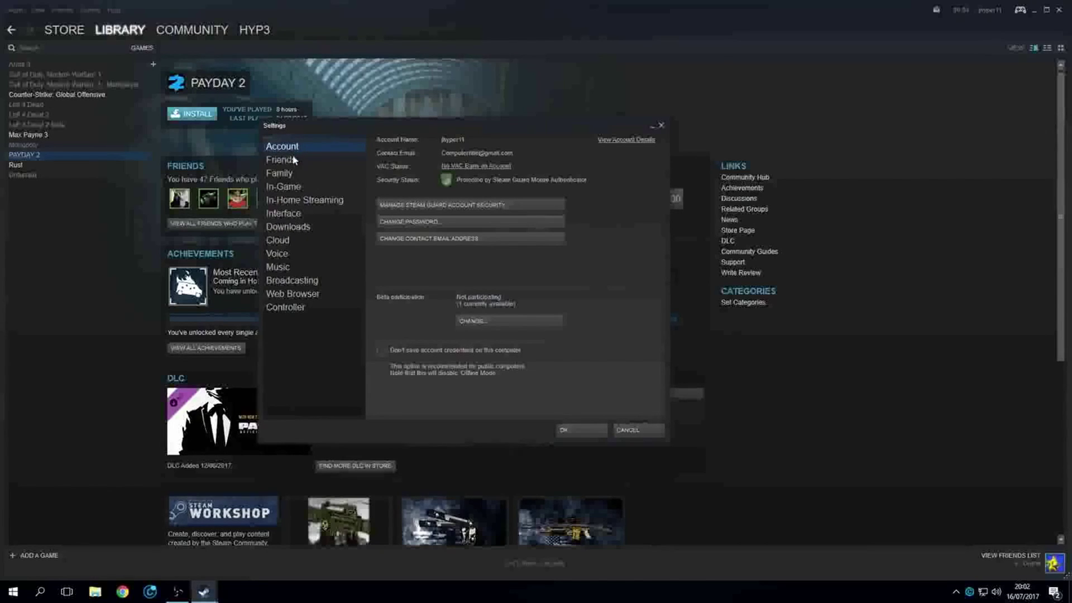
{"action": "left_click", "coordinate": [281, 160]}
{"action": "left_click", "coordinate": [283, 173]}
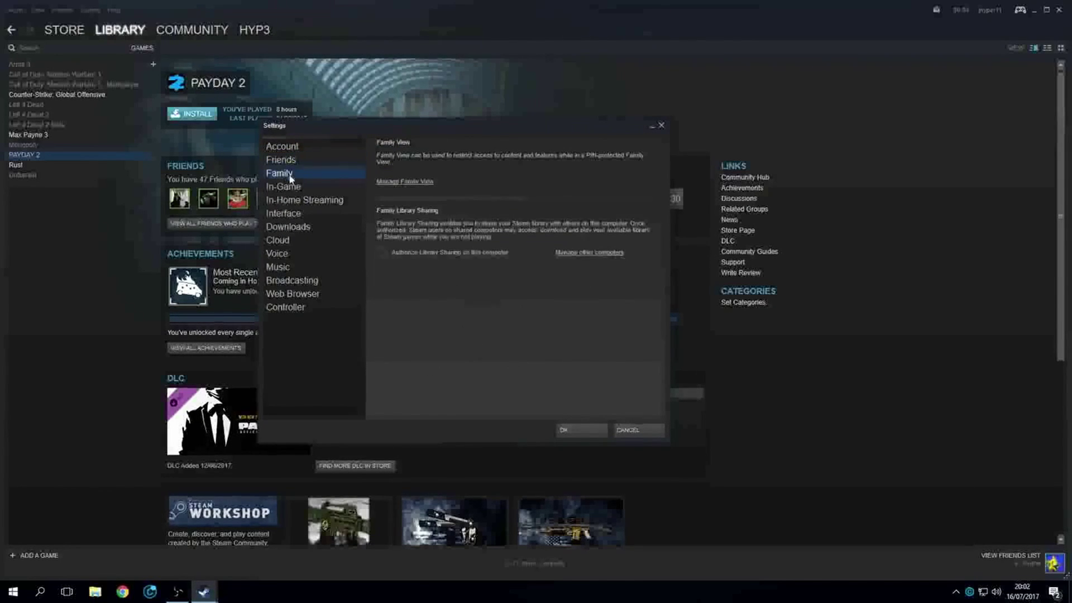
{"action": "left_click", "coordinate": [295, 226]}
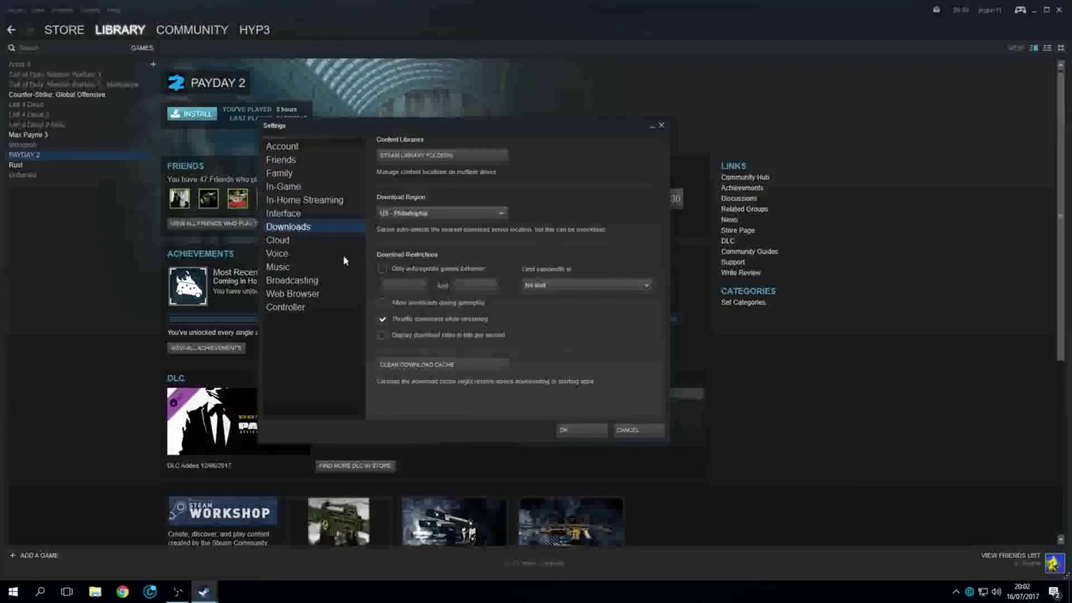
Open the Steam library folders list and start adding a library folder on the S: drive.
{"action": "left_click", "coordinate": [414, 159]}
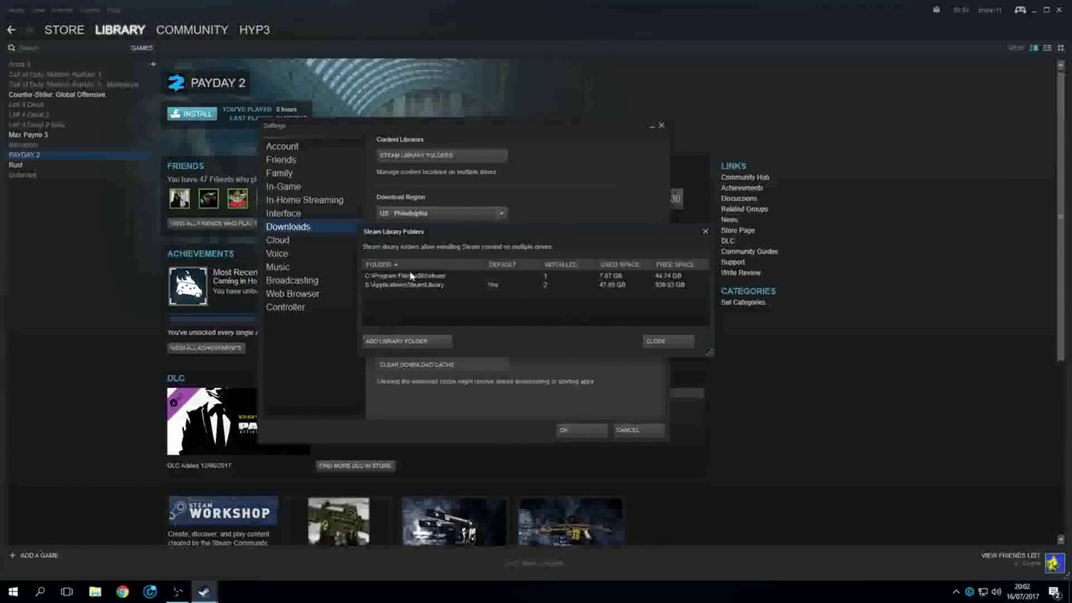
{"action": "left_click", "coordinate": [391, 342]}
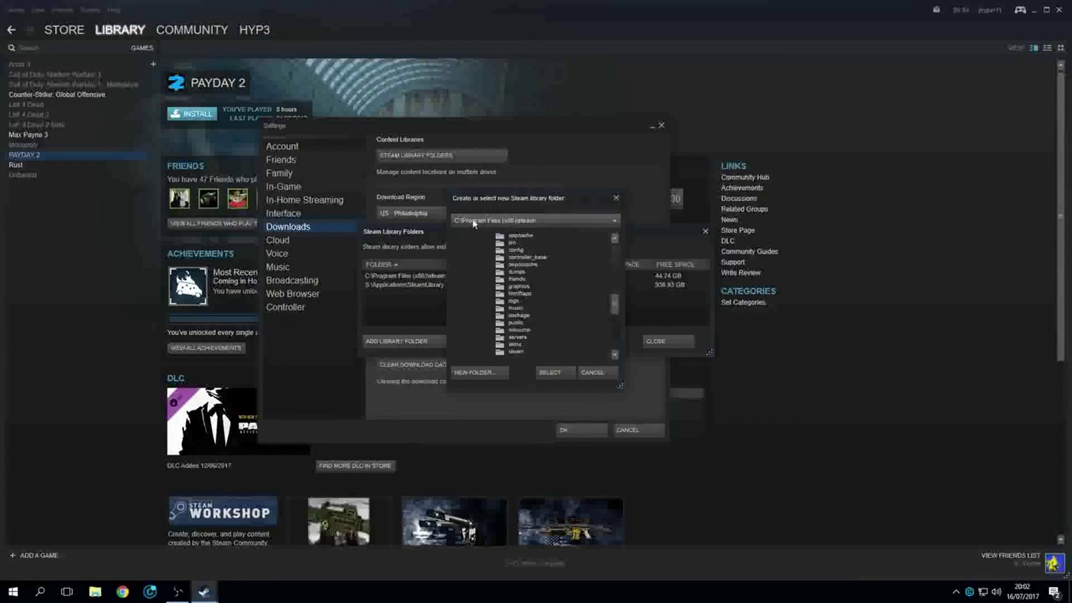
{"action": "left_click", "coordinate": [530, 221]}
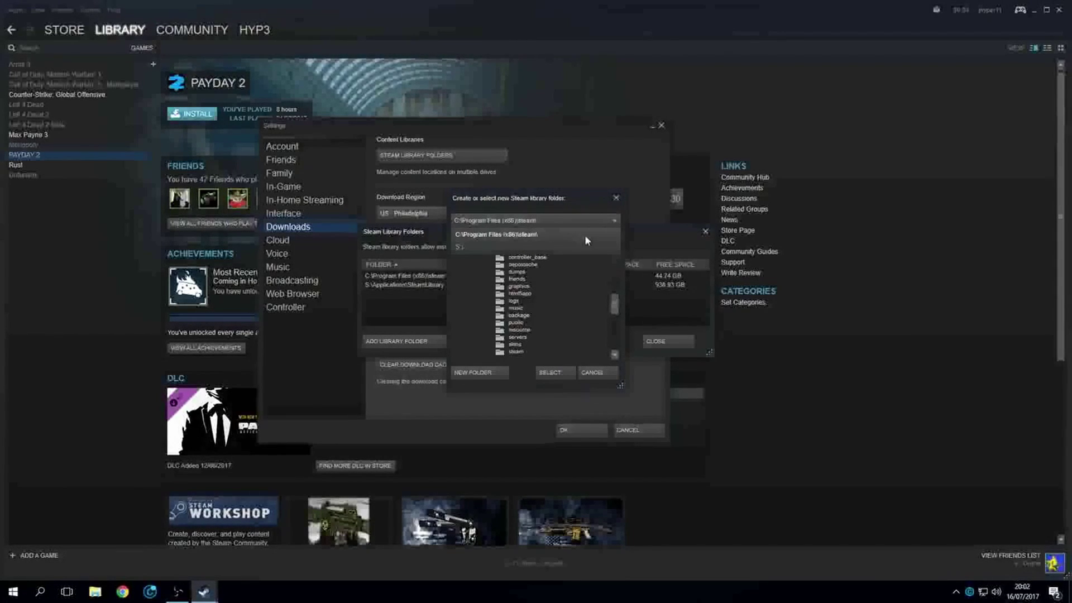
{"action": "left_click", "coordinate": [463, 246]}
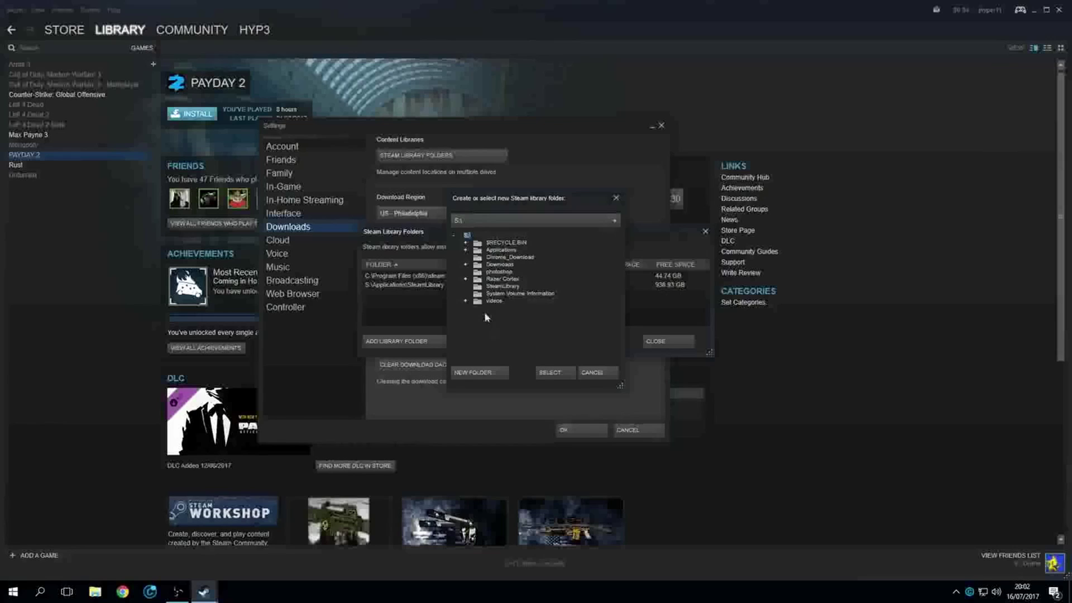
Expand the Applications folder on the S: drive and select it as the parent for the new library folder.
{"action": "left_click", "coordinate": [464, 233]}
{"action": "left_click", "coordinate": [466, 249]}
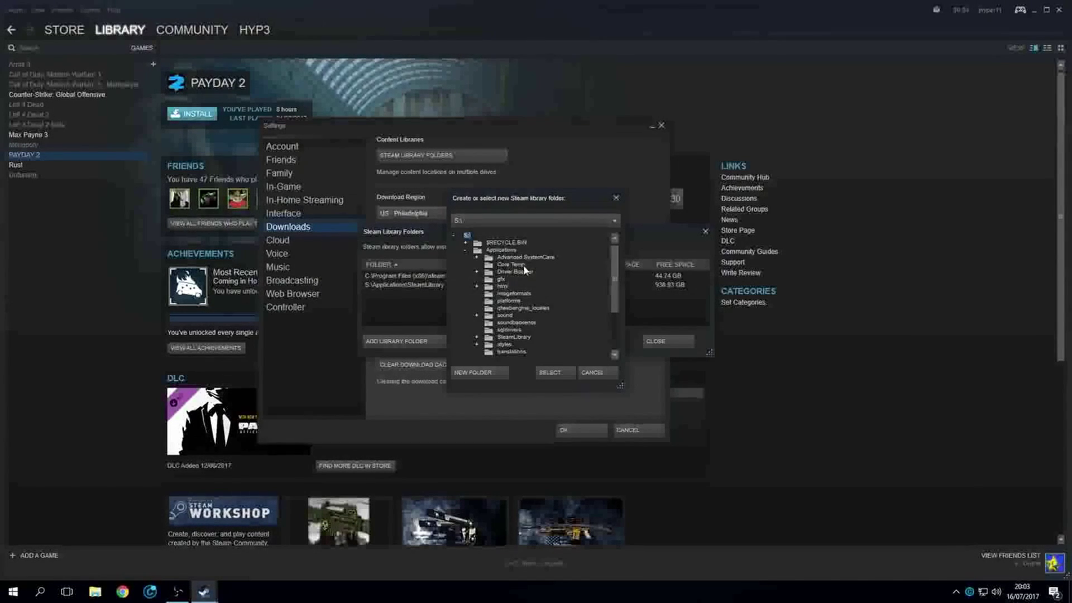
{"action": "scroll", "coordinate": [524, 314], "scroll_direction": "down", "scroll_amount": 2}
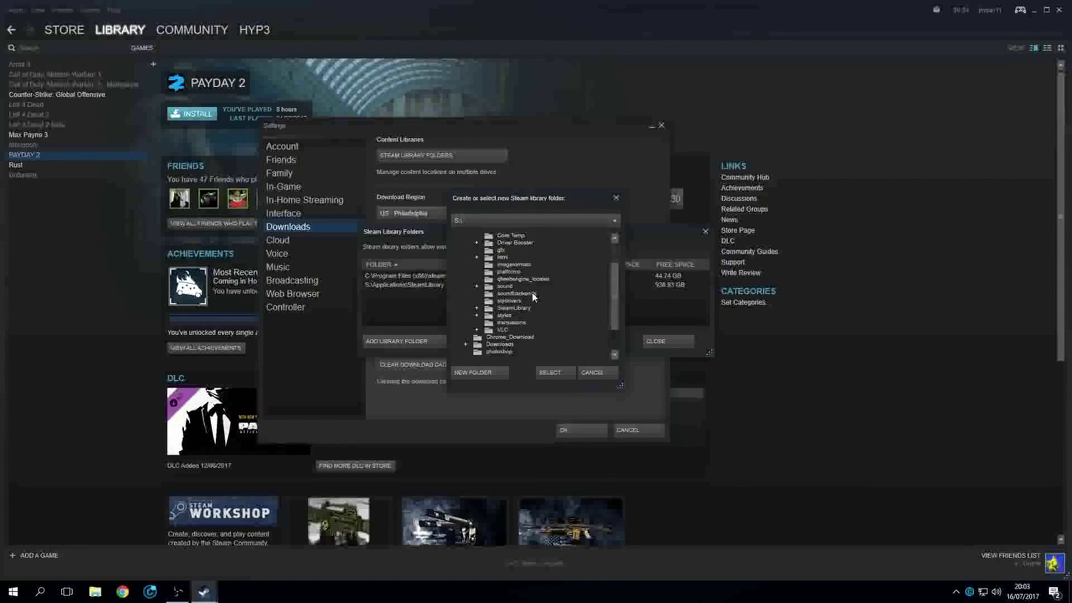
{"action": "scroll", "coordinate": [531, 291], "scroll_direction": "up", "scroll_amount": 2}
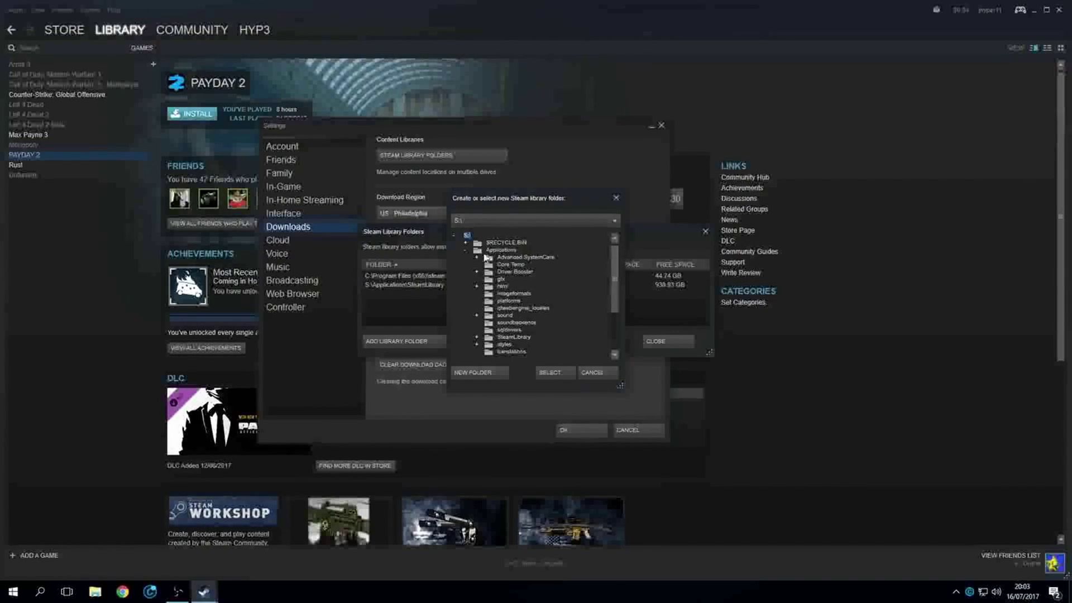
{"action": "left_click", "coordinate": [516, 254]}
{"action": "scroll", "coordinate": [494, 276], "scroll_direction": "down", "scroll_amount": 1}
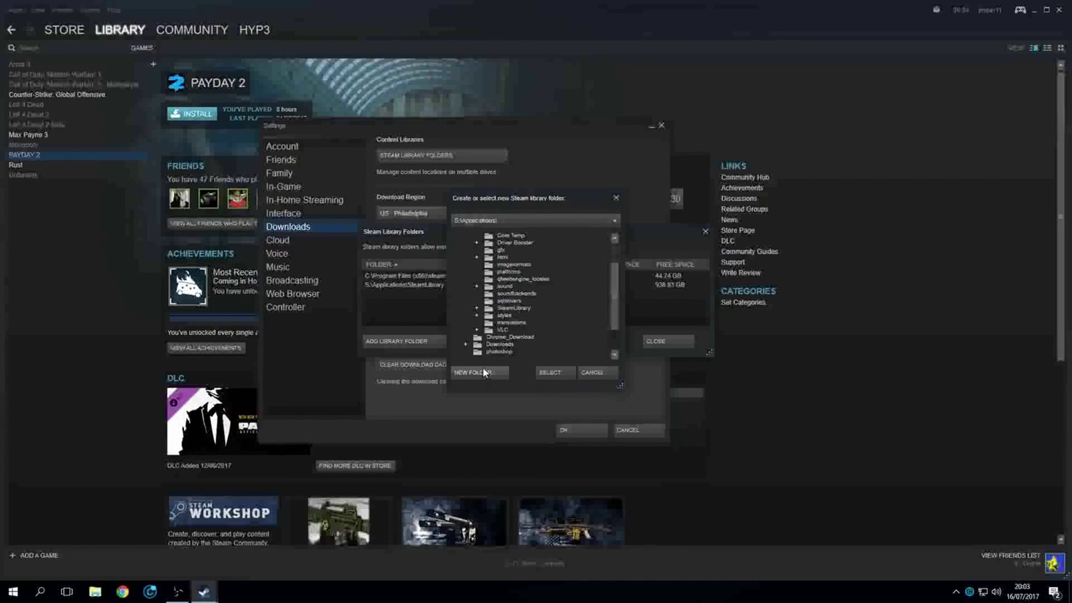
{"action": "scroll", "coordinate": [489, 262], "scroll_direction": "up", "scroll_amount": 1}
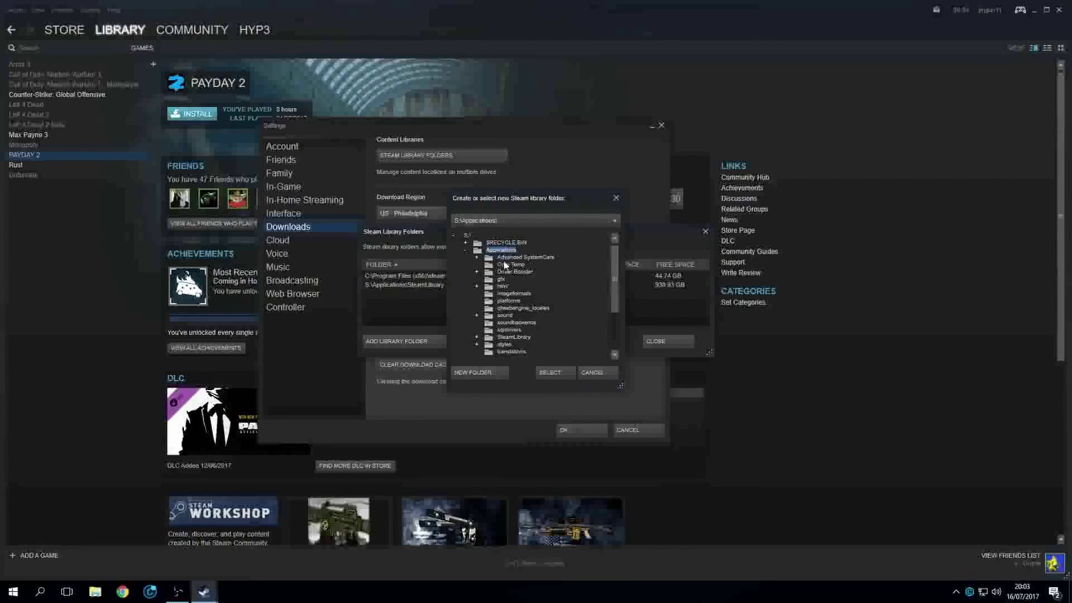
{"action": "scroll", "coordinate": [493, 296], "scroll_direction": "down", "scroll_amount": 1}
Try to create a new folder named SteamLibrary inside S:\Applications.
{"action": "left_click", "coordinate": [493, 370]}
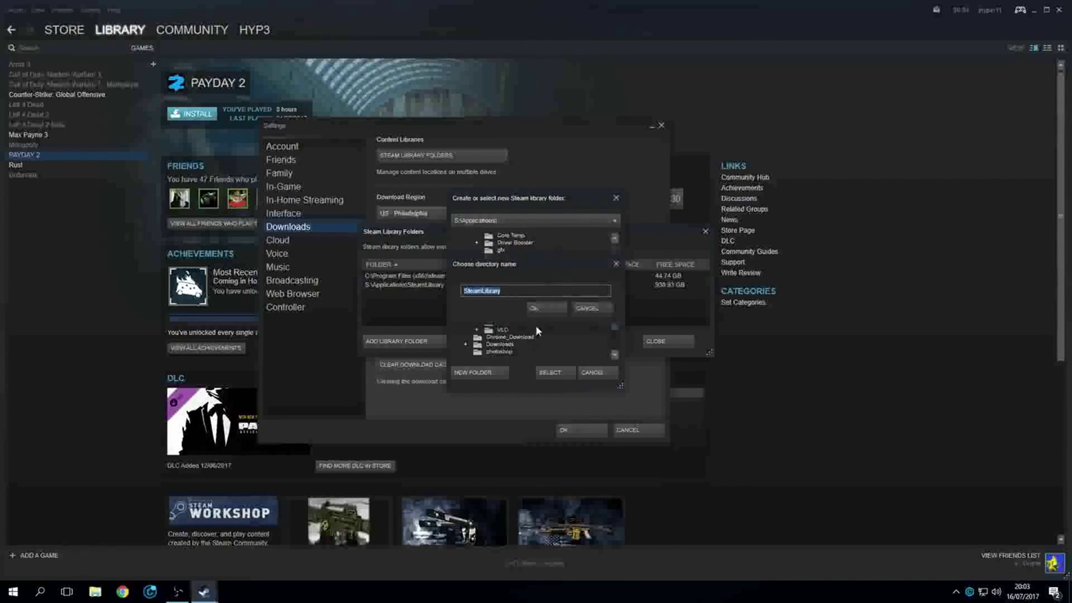
{"action": "left_click", "coordinate": [540, 310]}
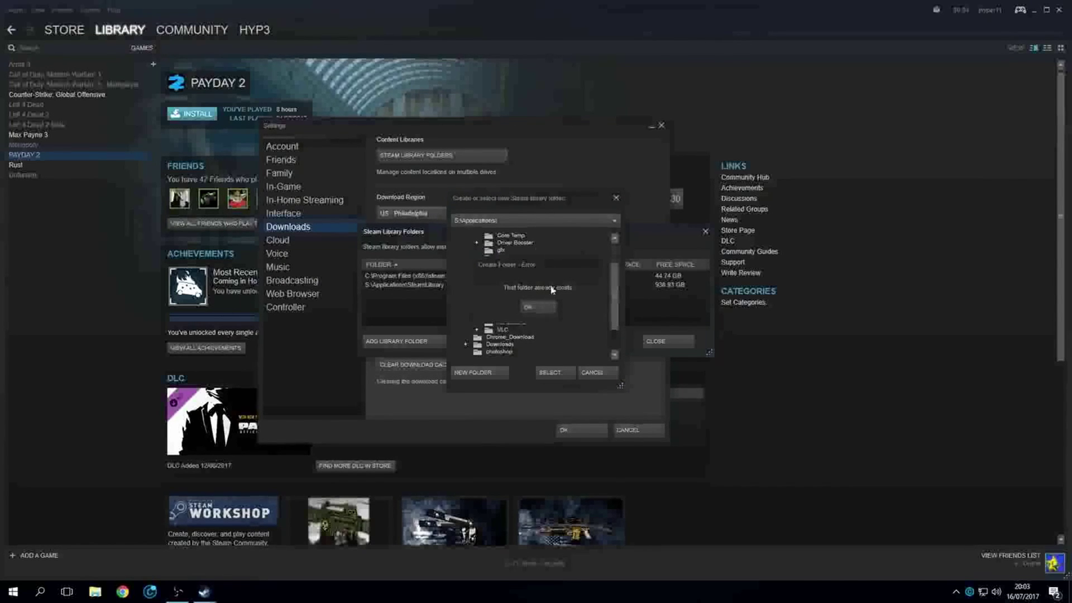
{"action": "left_click", "coordinate": [536, 308]}
{"action": "scroll", "coordinate": [552, 315], "scroll_direction": "up", "scroll_amount": 2}
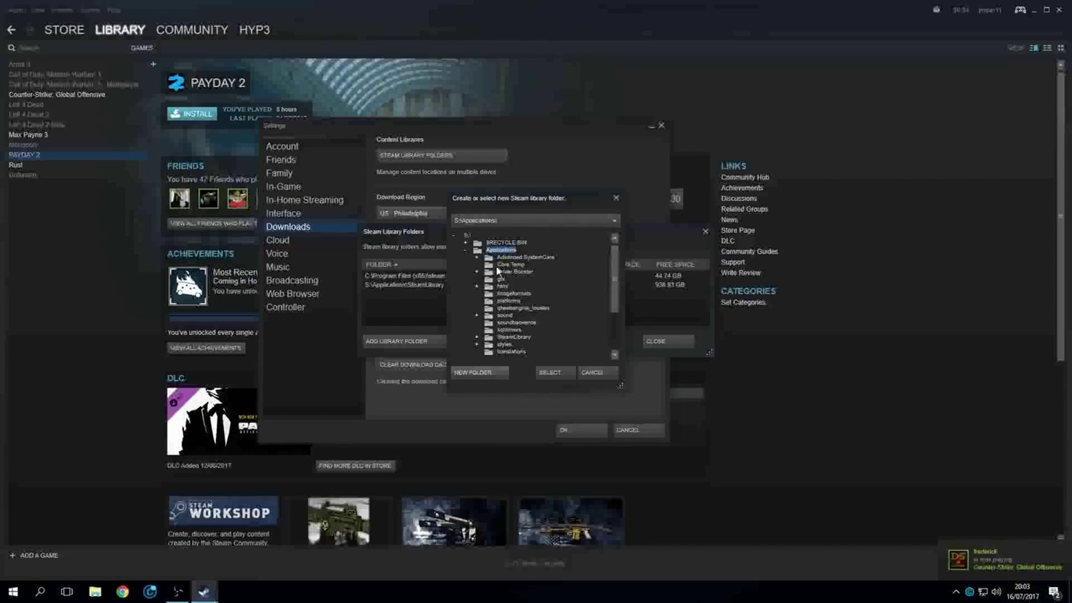
{"action": "scroll", "coordinate": [527, 310], "scroll_direction": "down", "scroll_amount": 2}
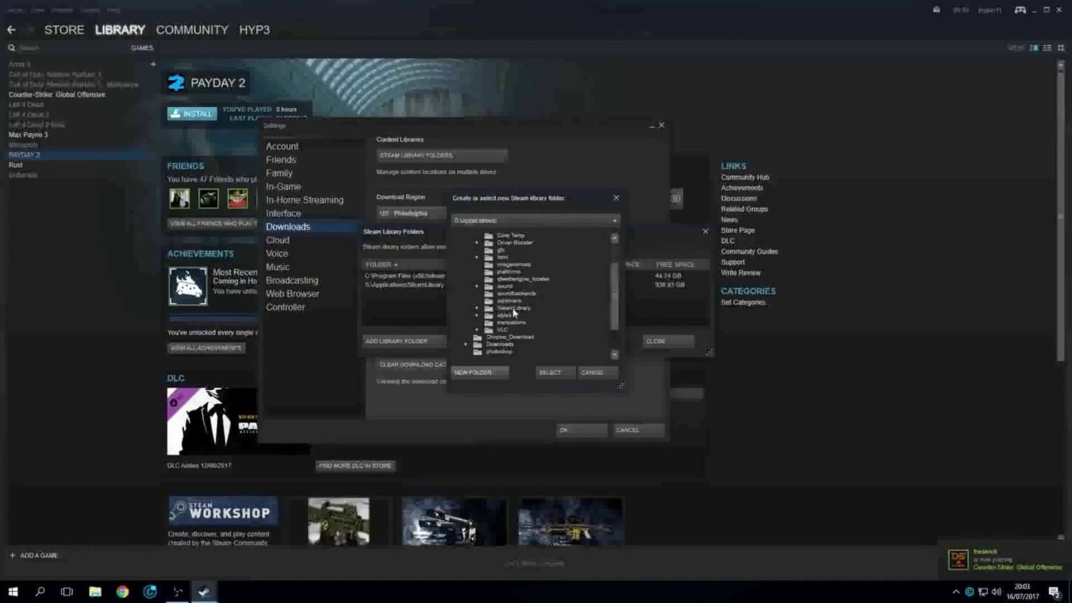
{"action": "scroll", "coordinate": [512, 309], "scroll_direction": "up", "scroll_amount": 2}
{"action": "scroll", "coordinate": [520, 306], "scroll_direction": "down", "scroll_amount": 2}
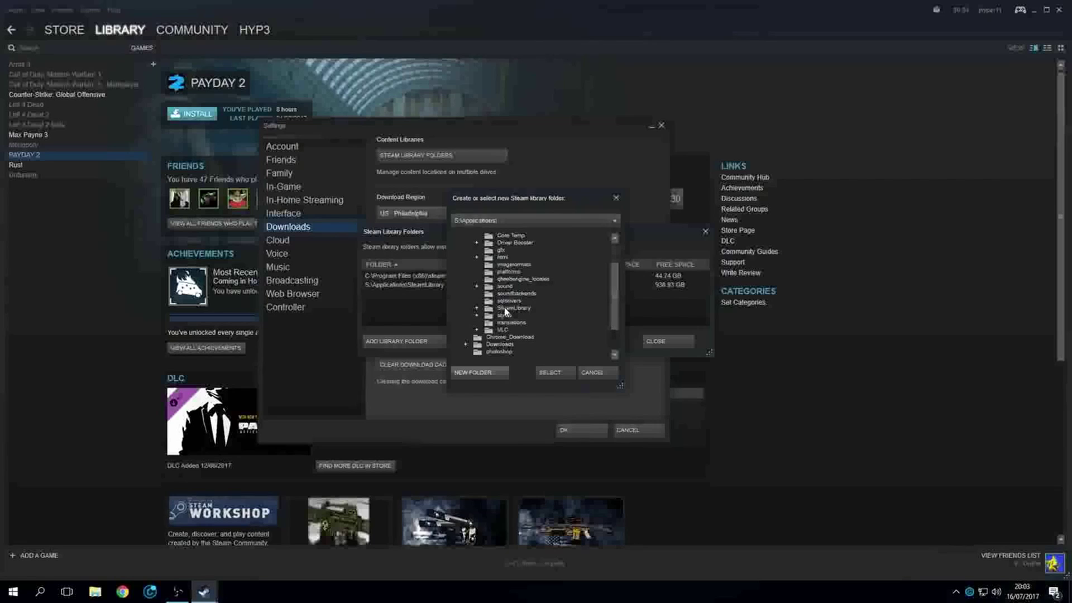
{"action": "left_click", "coordinate": [474, 372]}
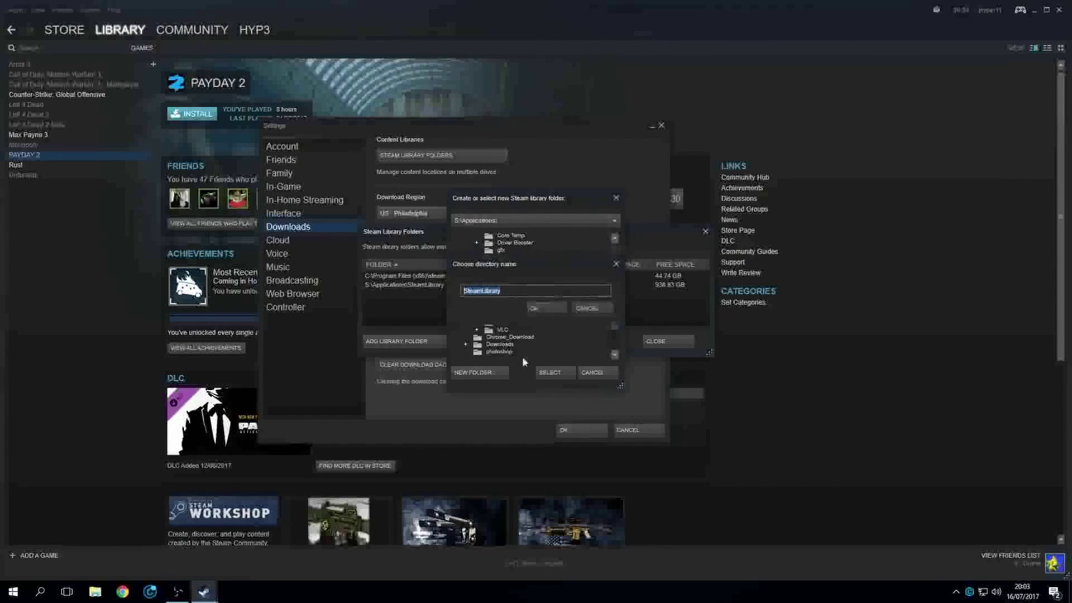
{"action": "left_click", "coordinate": [586, 309]}
{"action": "scroll", "coordinate": [521, 298], "scroll_direction": "up", "scroll_amount": 2}
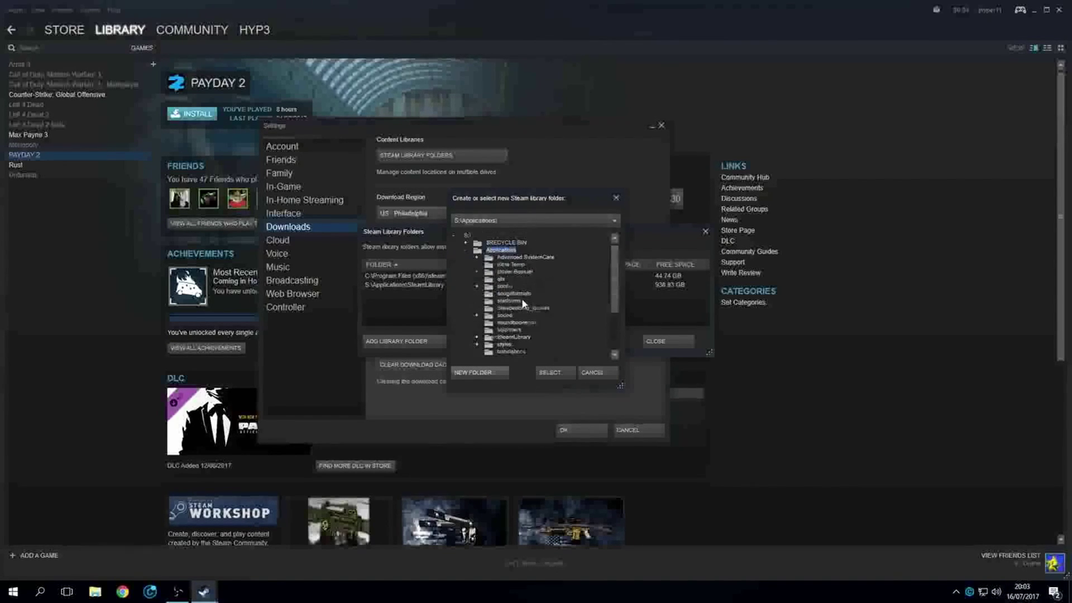
Select the existing SteamLibrary folder under S:\Applications, cancel adding it, and close the settings without saving.
{"action": "left_click", "coordinate": [512, 337]}
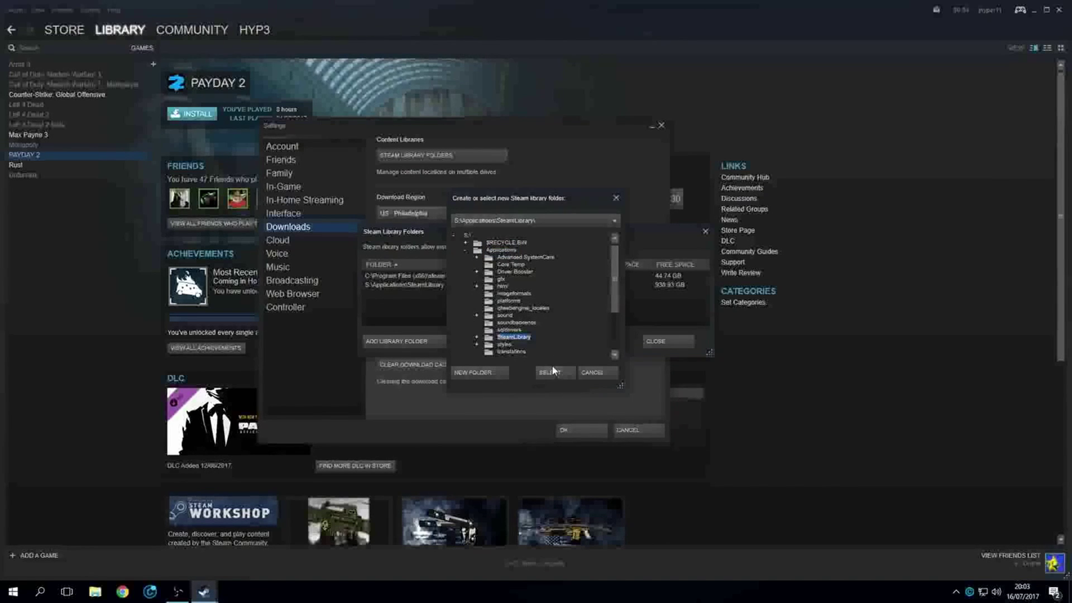
{"action": "left_click", "coordinate": [601, 372]}
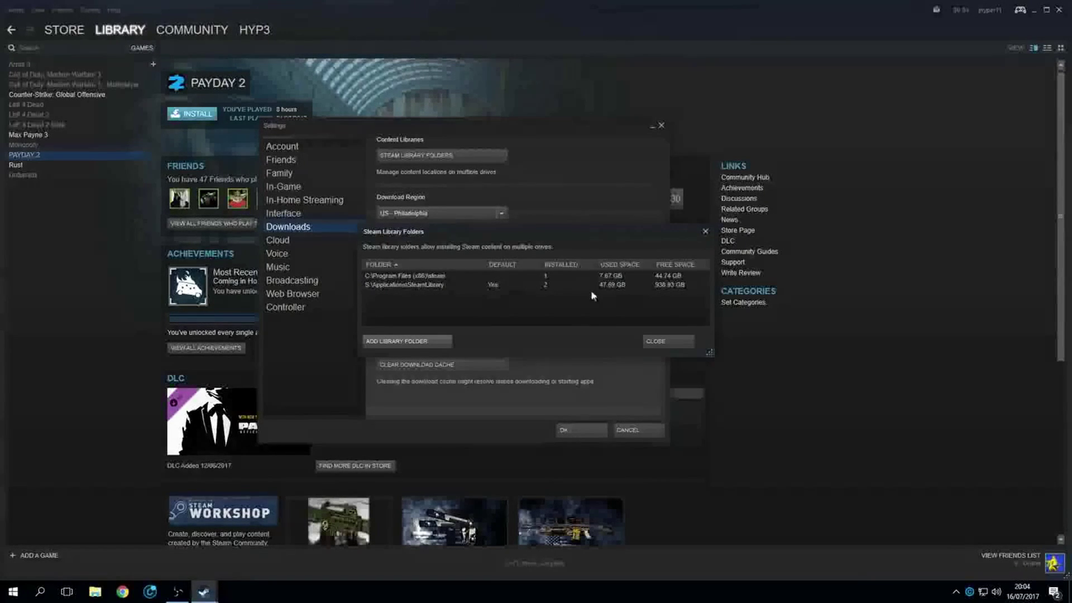
{"action": "left_click", "coordinate": [665, 342]}
{"action": "left_click", "coordinate": [627, 431]}
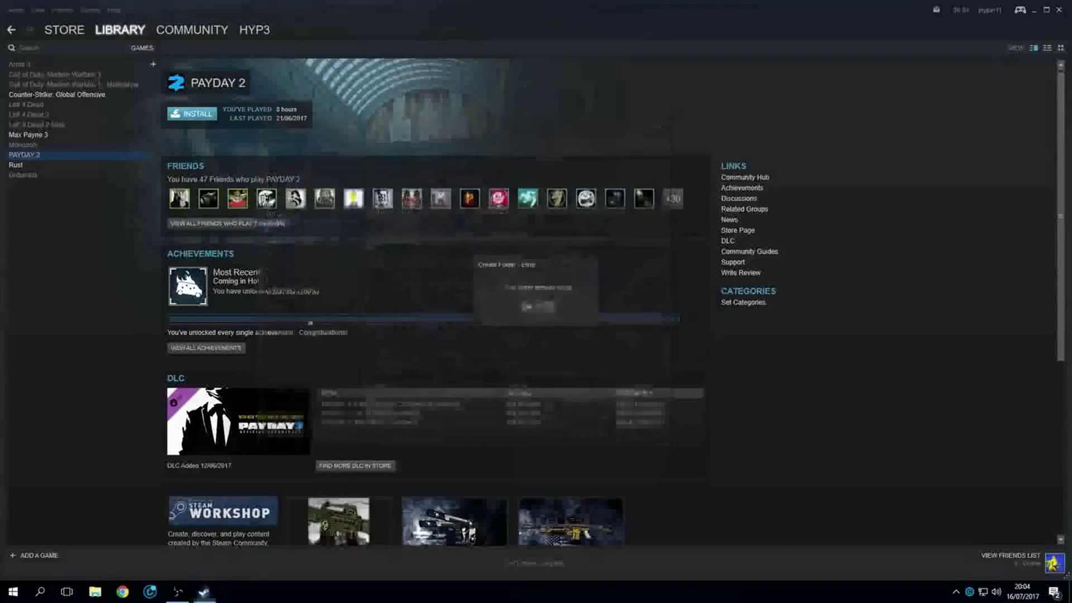
Check the install location choices for Left 4 Dead 2, keep S:\Applications\SteamLibrary, and cancel the installation.
{"action": "left_click", "coordinate": [46, 115]}
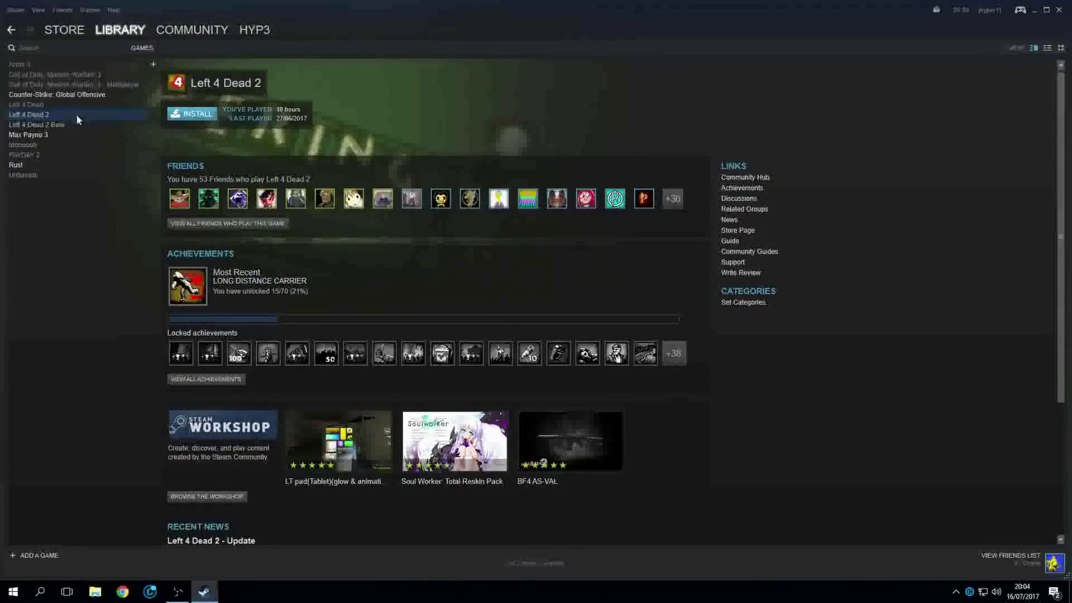
{"action": "left_click", "coordinate": [199, 114]}
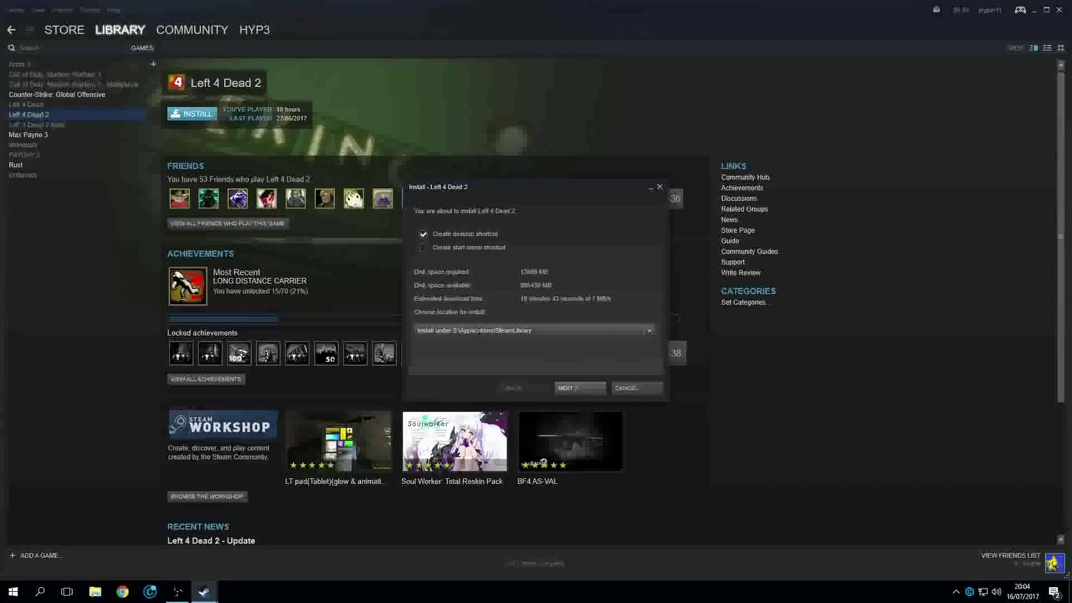
{"action": "left_click", "coordinate": [650, 330]}
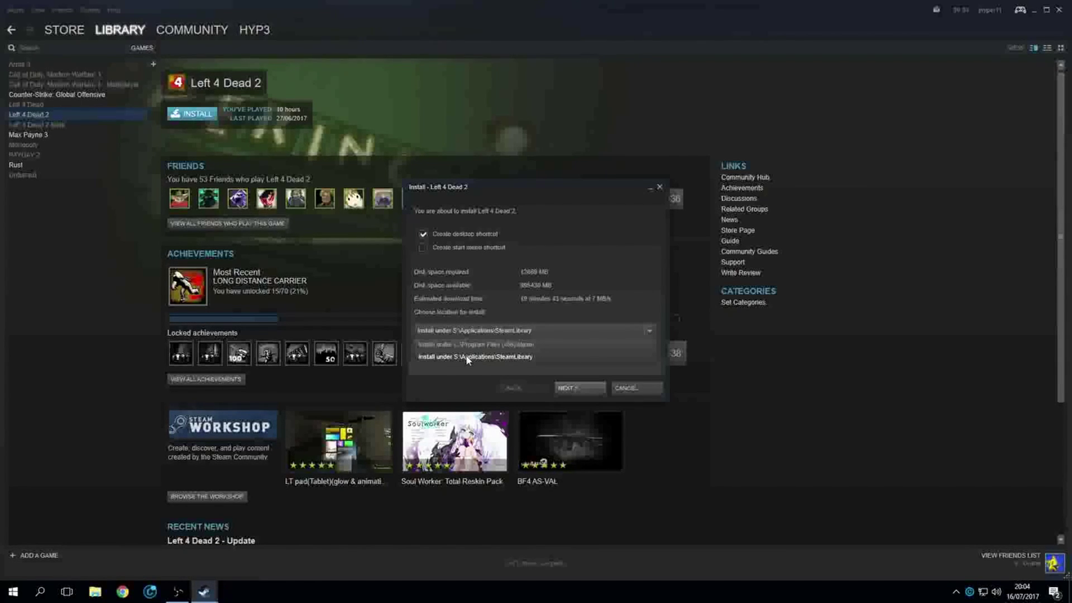
{"action": "left_click", "coordinate": [547, 366]}
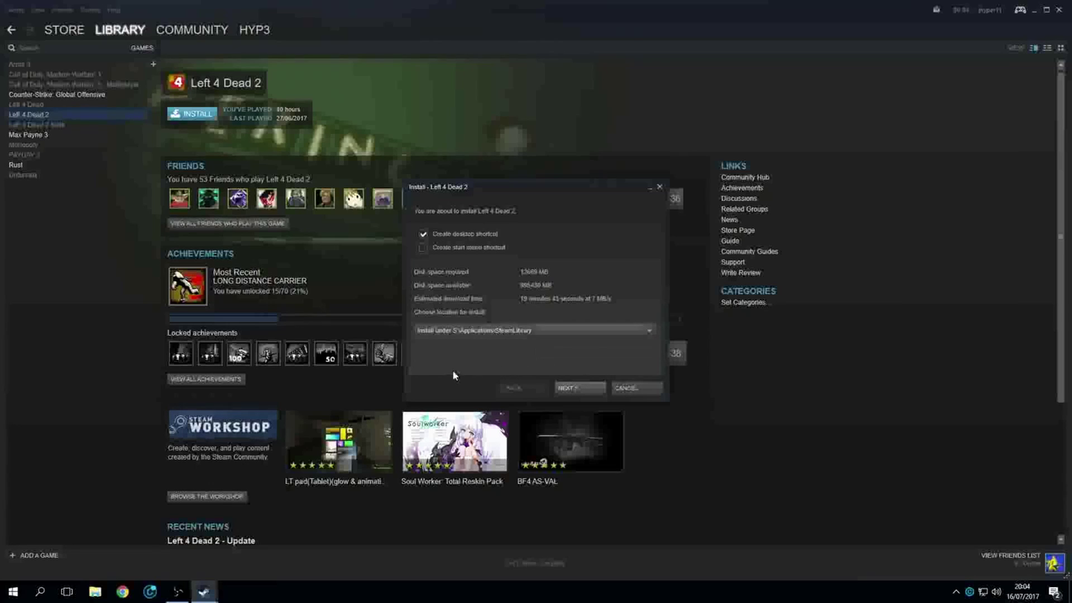
{"action": "left_click", "coordinate": [627, 388]}
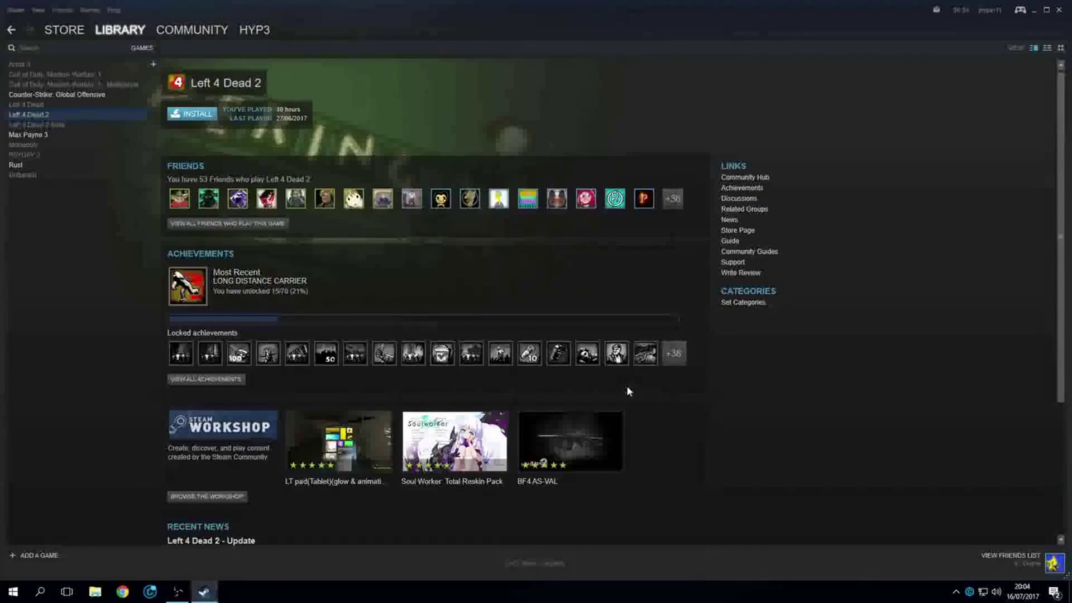